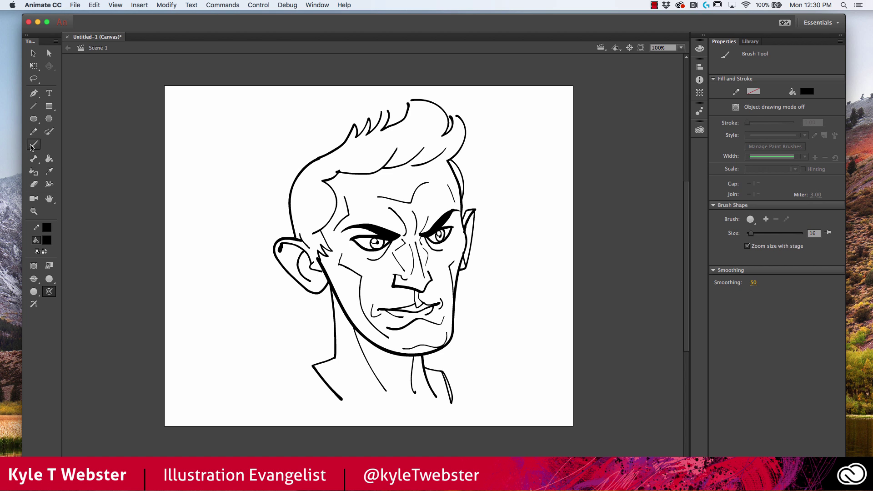
With Use Pressure on, paint a long wavy brush stroke down the left of the head and zoom in to check it.
click(49, 292)
mouse_move(241, 167)
mouse_down()
mouse_move(231, 205)
mouse_move(243, 244)
mouse_move(234, 307)
mouse_move(245, 367)
mouse_up()
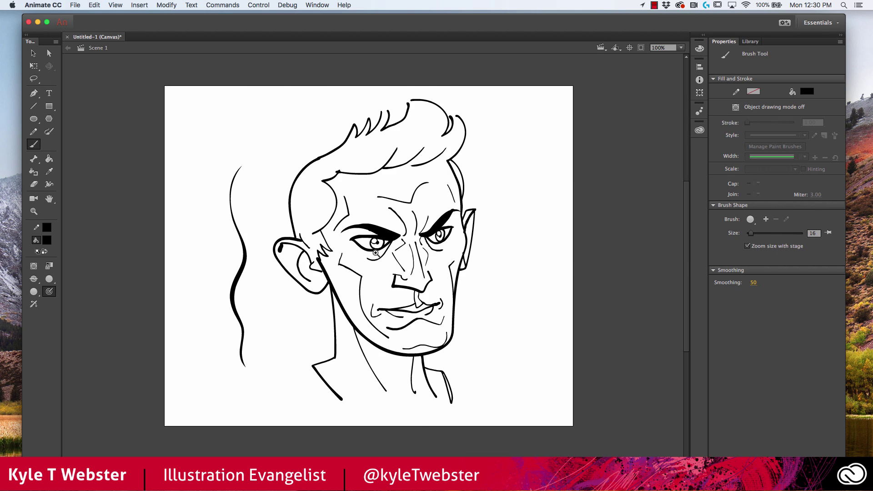
key(super+equal)
key(super+equal)
key(super+equal)
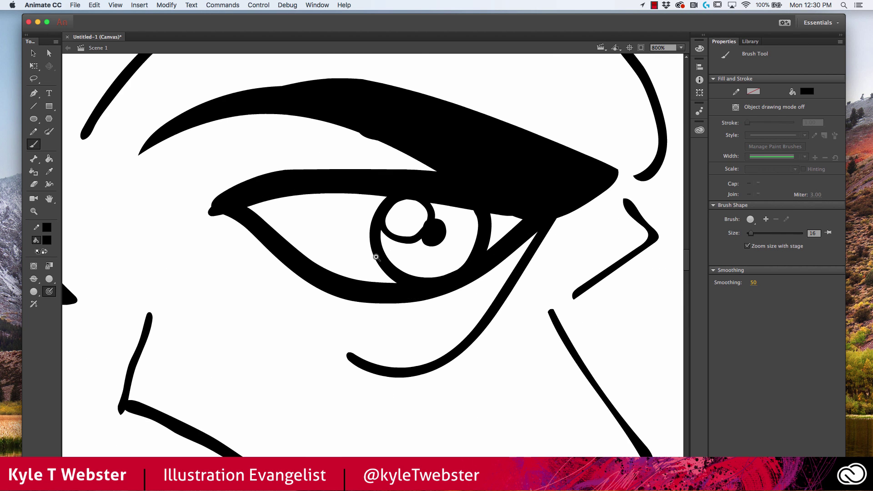
click(375, 257)
alt+click(375, 261)
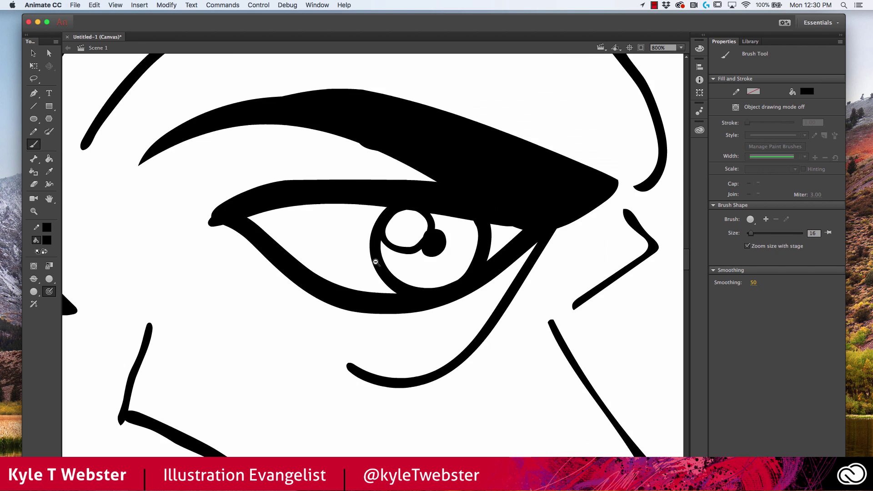
alt+click(376, 261)
alt+click(375, 262)
drag(354, 257, 322, 266)
scroll(322, 266, down, 5)
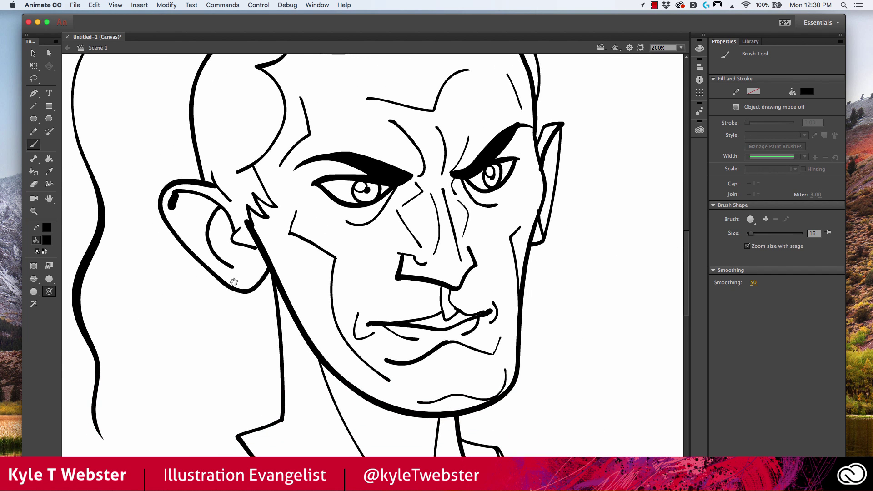
key(v)
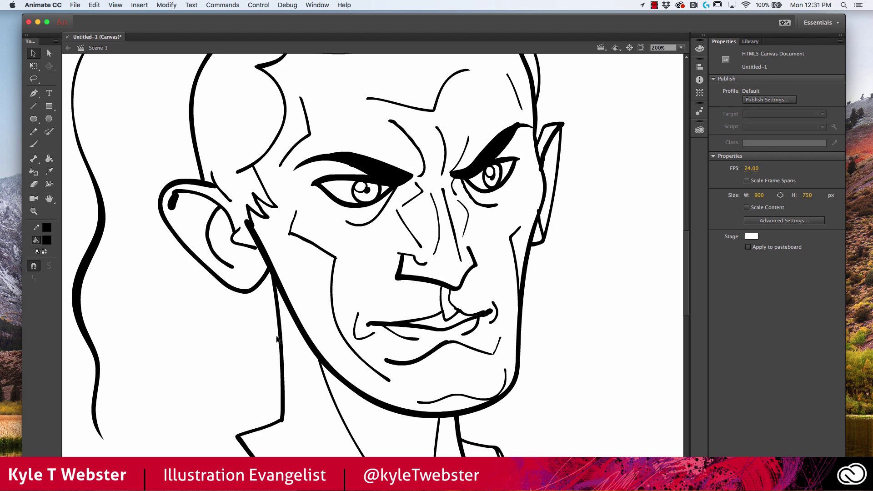
Bow the thin neck line slightly to the left, redoing the first botched attempt.
mouse_move(278, 340)
mouse_down()
mouse_move(263, 340)
mouse_move(260, 305)
mouse_move(257, 384)
mouse_move(251, 377)
mouse_move(271, 325)
mouse_move(271, 337)
mouse_move(262, 334)
mouse_up()
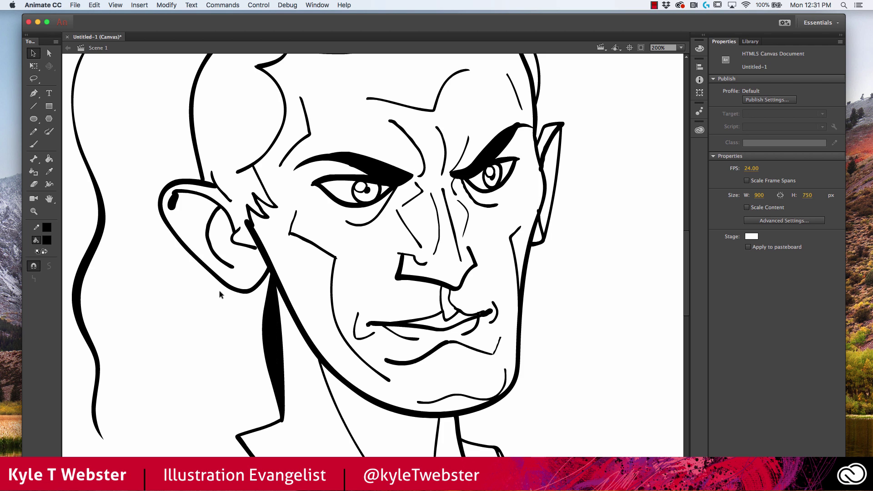
key(ctrl+z)
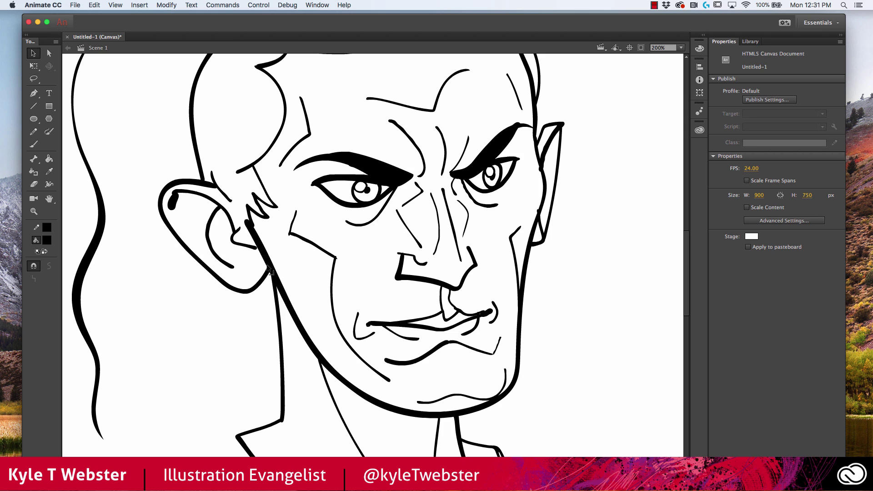
click(265, 288)
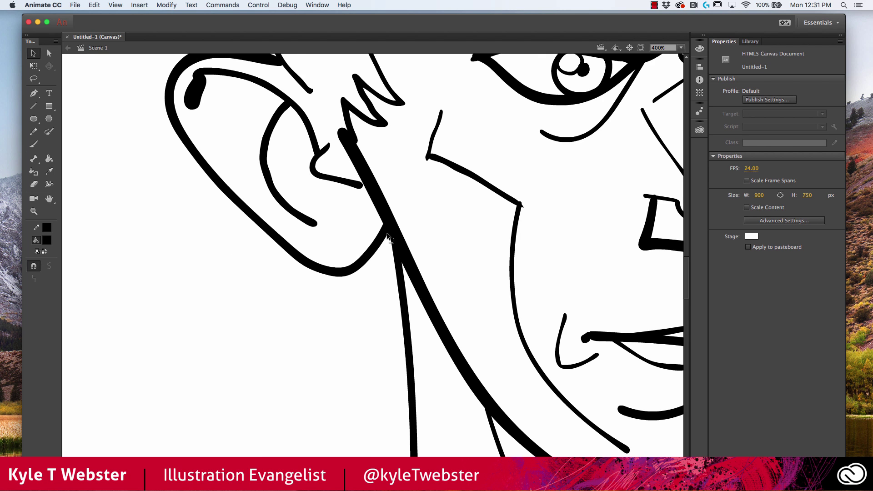
drag(393, 241, 387, 244)
Pull the left eyebrow's top edge upward into a bump.
key(super+minus)
drag(350, 314, 286, 309)
key(super+equal)
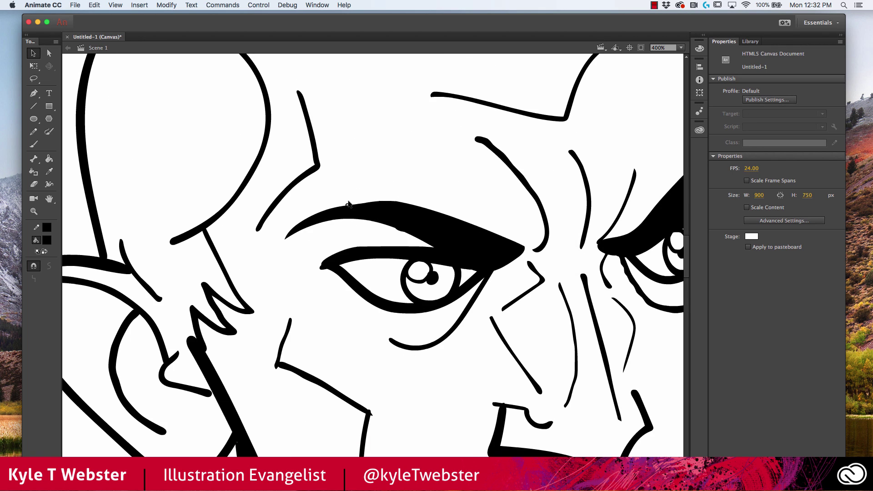
mouse_move(357, 207)
mouse_down()
mouse_move(372, 198)
mouse_move(335, 201)
mouse_move(289, 231)
mouse_move(359, 194)
mouse_up()
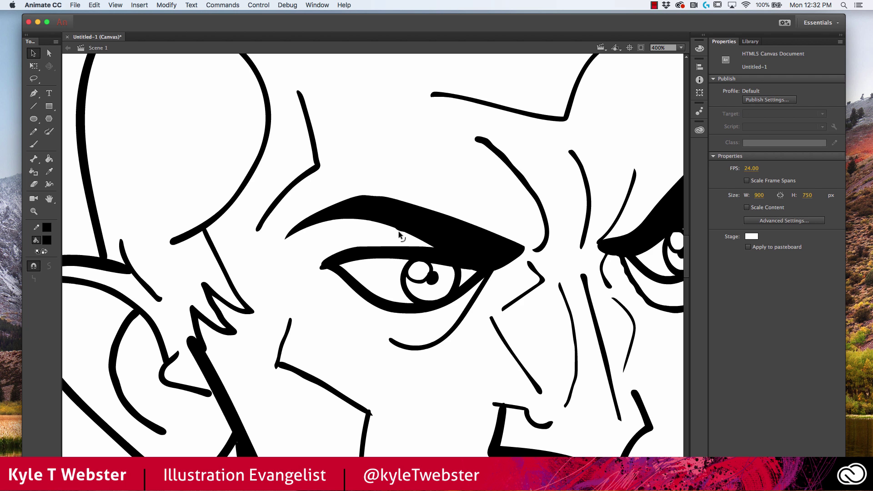
Zoom in close and drag the right eyebrow's top edge down to flatten its bump.
key(super+minus)
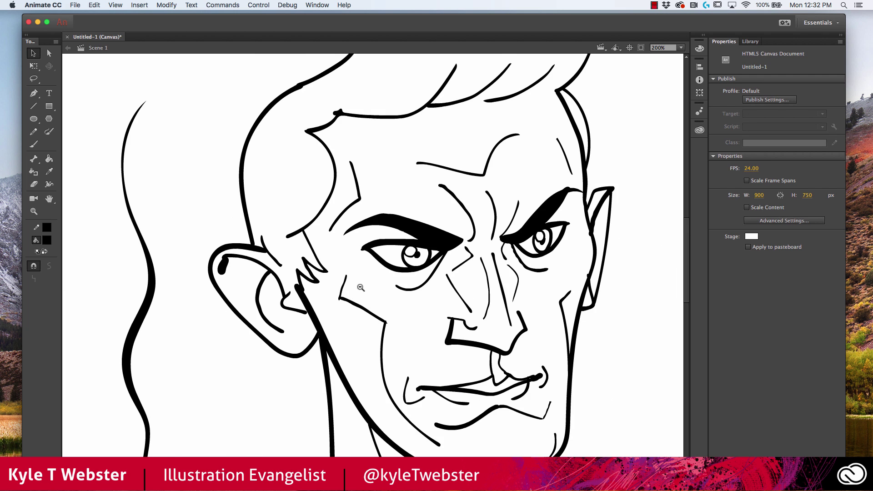
key(super+equal)
key(super+equal)
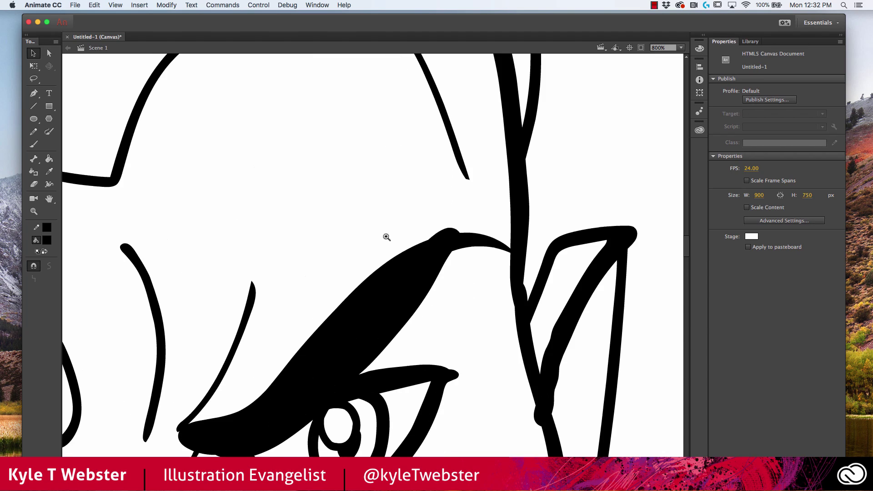
mouse_move(445, 230)
mouse_down()
mouse_move(458, 234)
mouse_move(434, 240)
mouse_up()
alt+super+click(400, 253)
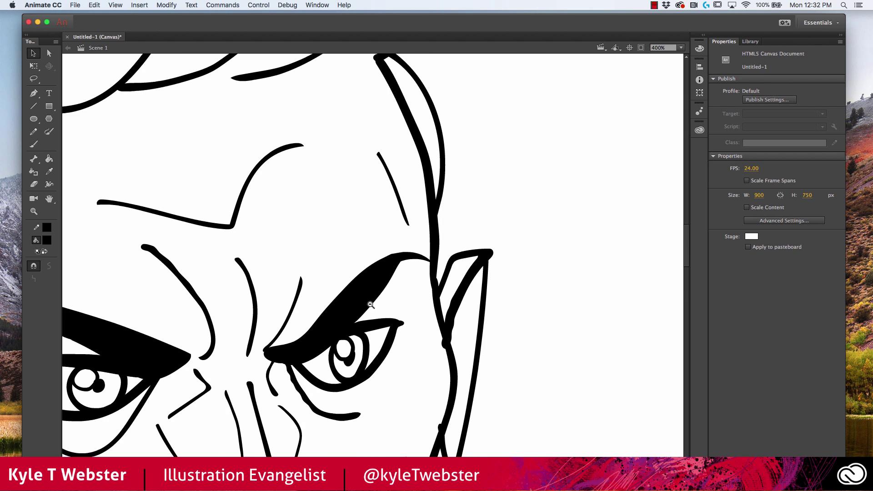
alt+super+click(369, 306)
Return to the full stage at 100% and centre it in the view.
key(super+1)
key(super+equal)
click(146, 200)
click(117, 178)
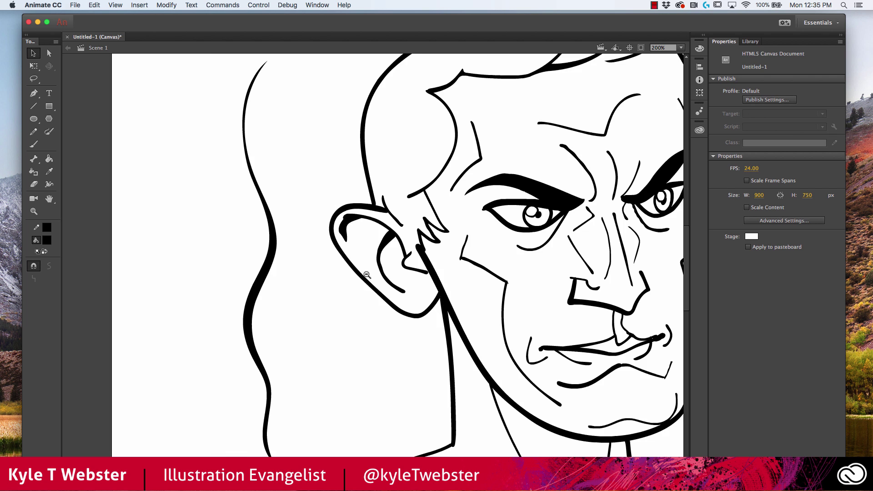
key(super+1)
mouse_move(368, 285)
mouse_down()
mouse_move(316, 301)
mouse_move(326, 273)
mouse_up()
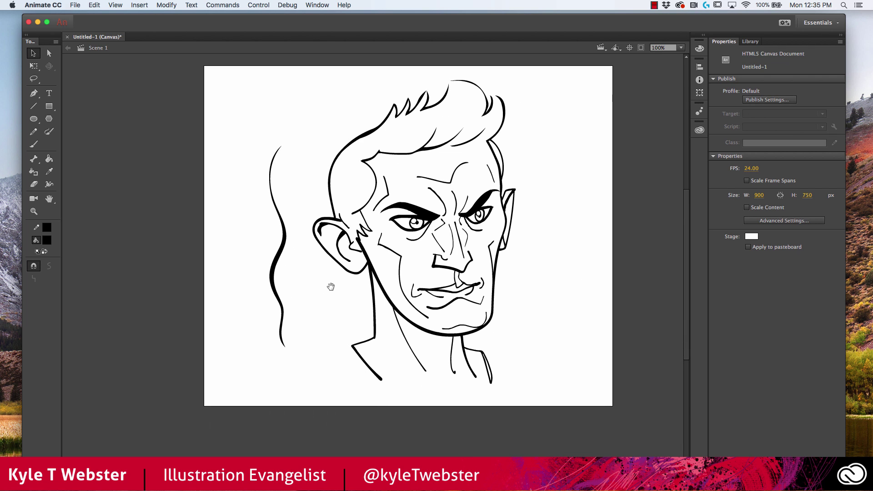
key(super+a)
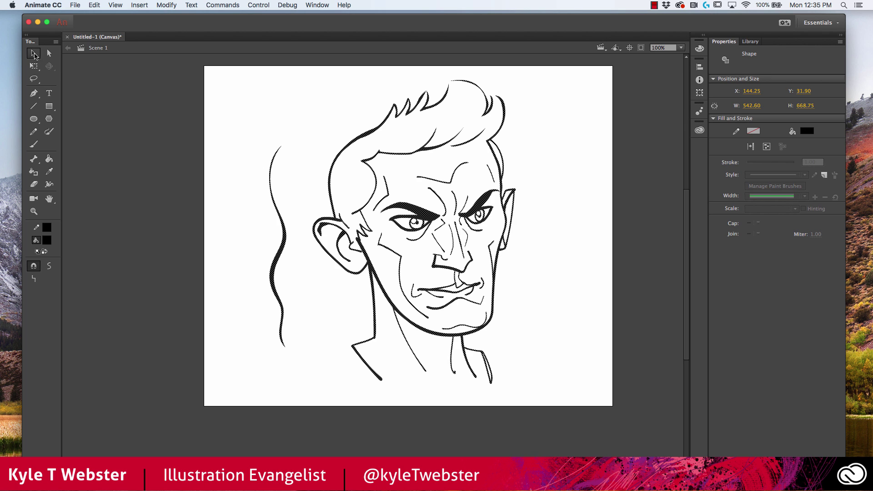
click(202, 176)
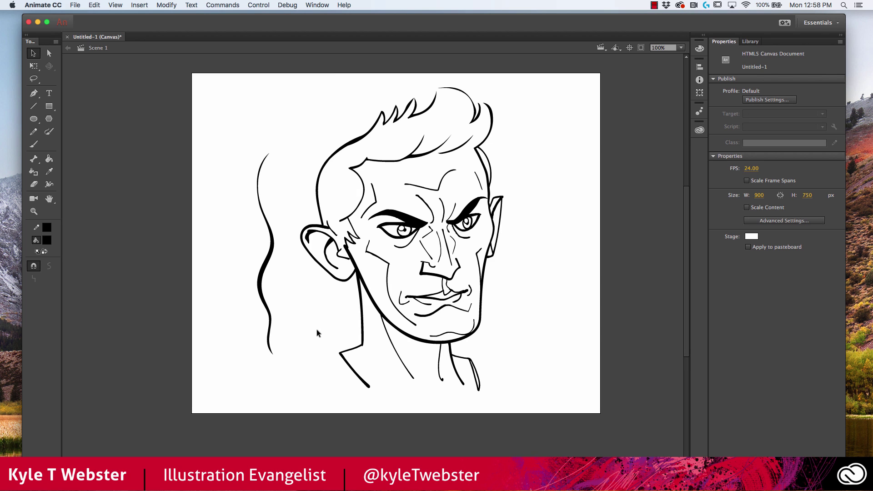
key(super+equal)
drag(331, 322, 311, 302)
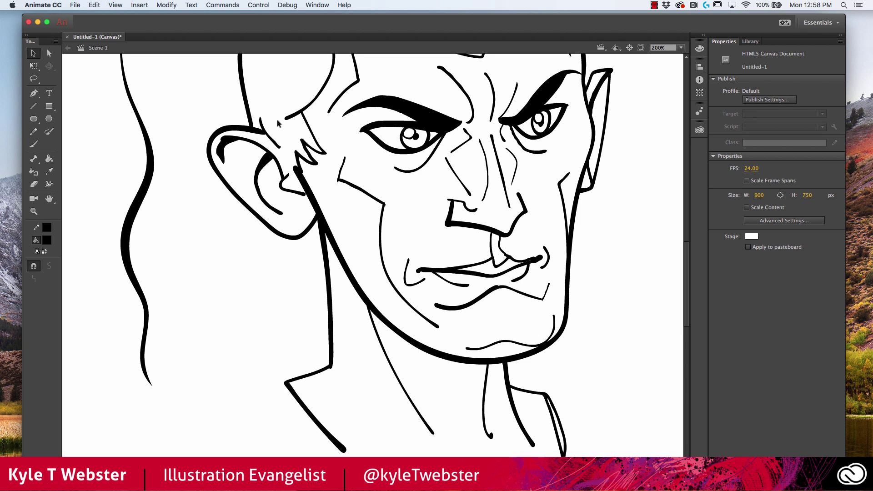
key(super+minus)
drag(340, 277, 340, 295)
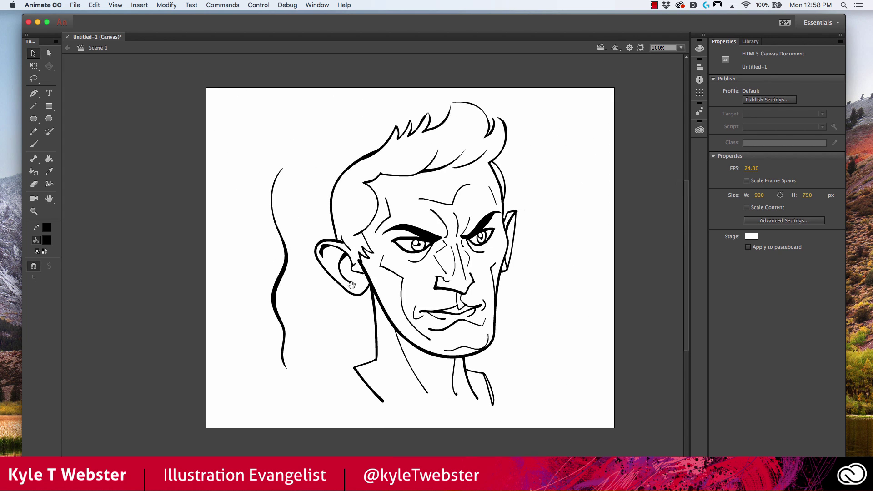
key(super+equal)
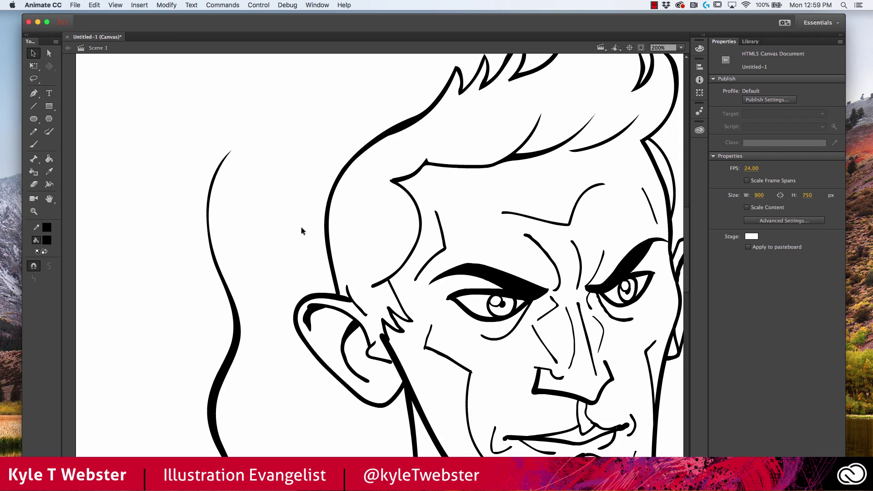
Lasso-select the long stroke along the left side of the hair.
key(l)
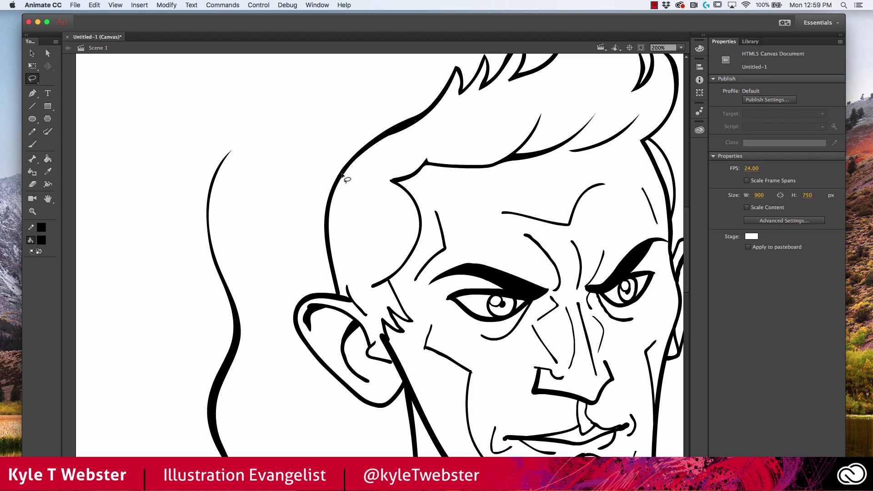
mouse_move(359, 122)
mouse_down()
mouse_move(328, 160)
mouse_move(318, 274)
mouse_move(340, 293)
mouse_move(349, 244)
mouse_move(381, 169)
mouse_move(434, 122)
mouse_move(456, 63)
mouse_move(381, 102)
mouse_move(366, 122)
mouse_up()
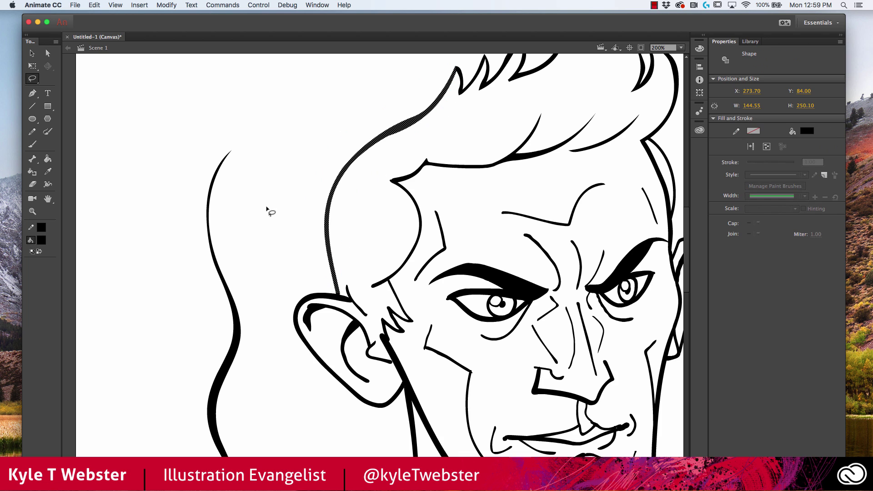
click(32, 53)
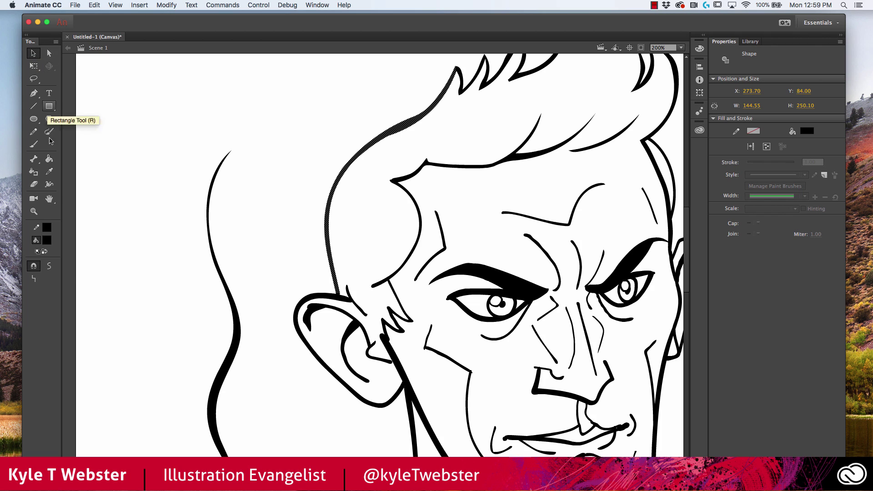
Apply Smooth to the hair stroke three times, then deselect it.
click(50, 267)
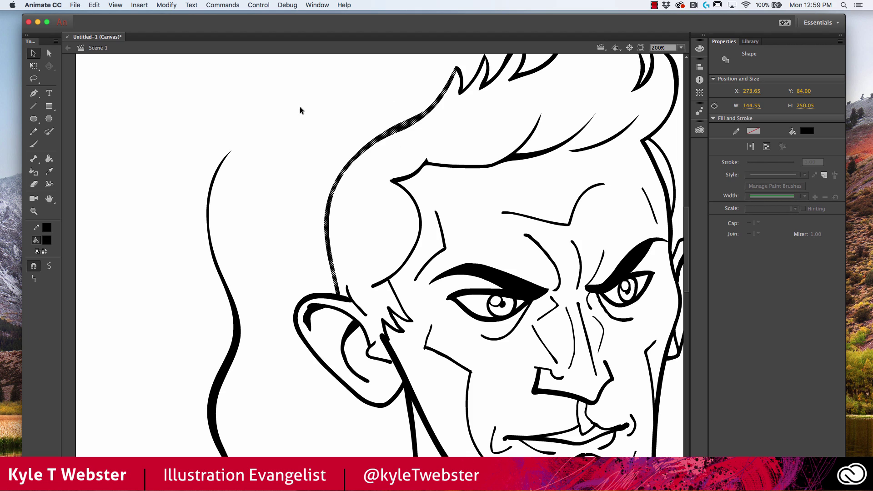
click(50, 267)
click(50, 268)
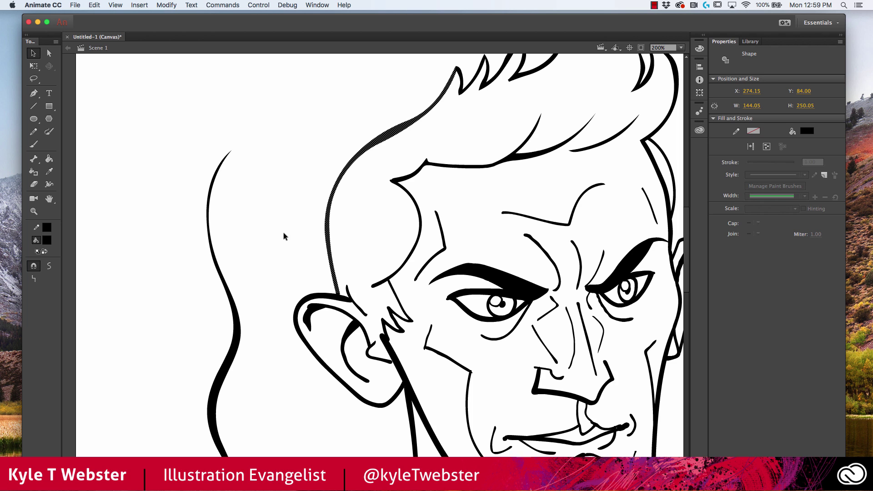
click(349, 242)
scroll(349, 242, down, 5)
scroll(349, 241, right, 5)
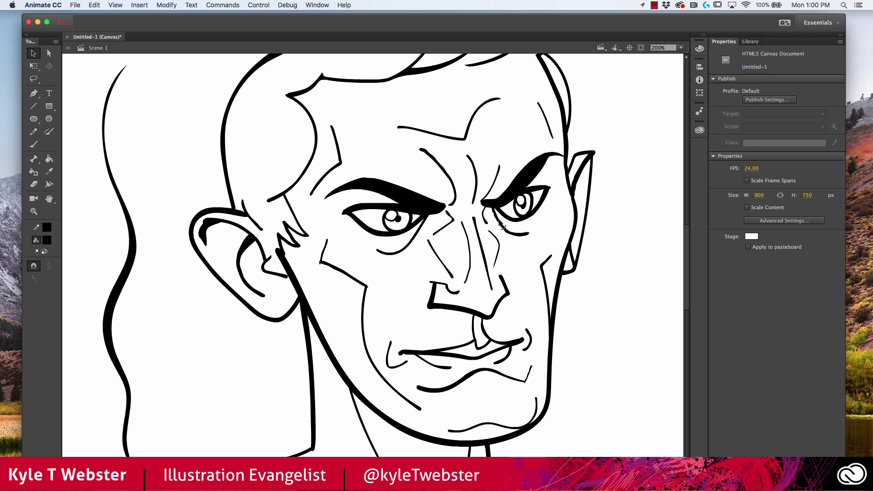
At closer zoom, lasso the lower eyelid line under the right eye and smooth it once.
key(super+equal)
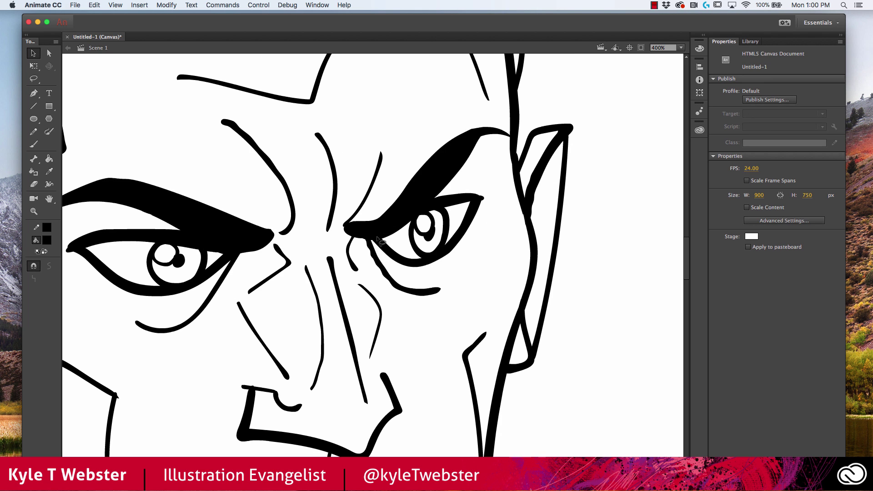
key(l)
mouse_move(369, 238)
mouse_down()
mouse_move(369, 265)
mouse_move(399, 302)
mouse_move(443, 298)
mouse_move(373, 242)
mouse_up()
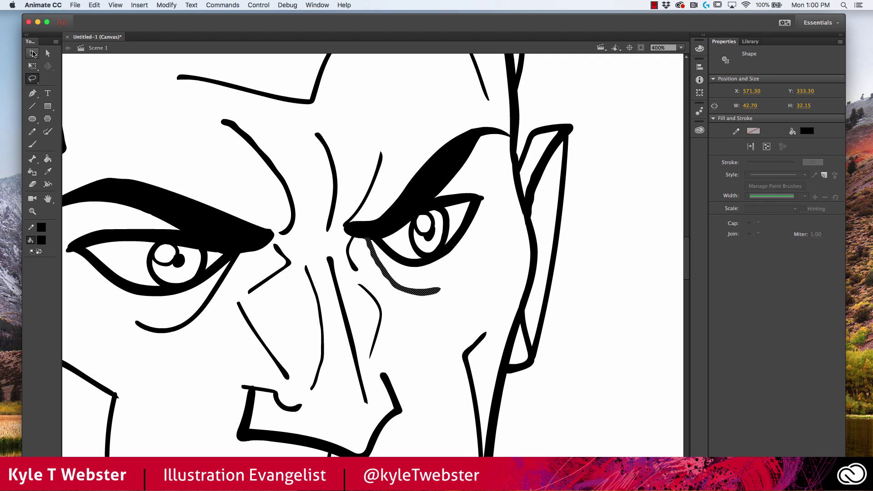
click(32, 53)
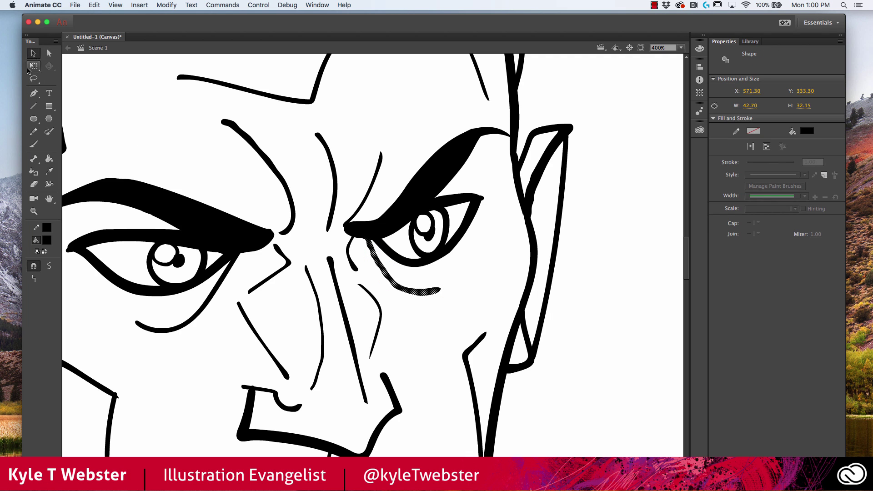
click(50, 267)
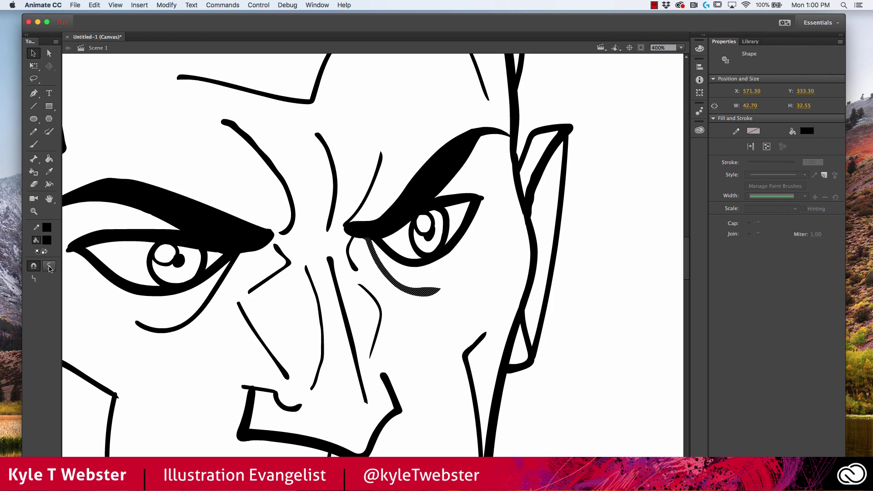
click(427, 323)
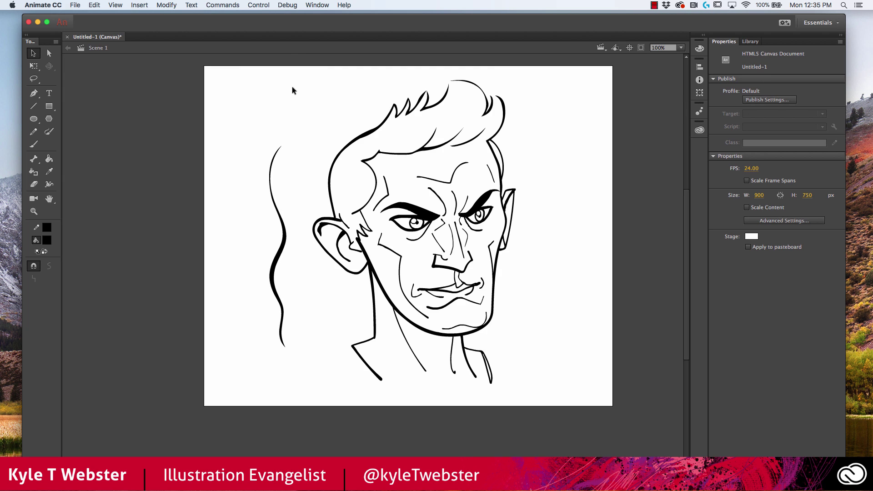
Marquee-select the face strokes, smooth them once, and inspect the result at 200%.
mouse_move(290, 75)
mouse_down()
mouse_move(498, 290)
mouse_move(559, 402)
mouse_up()
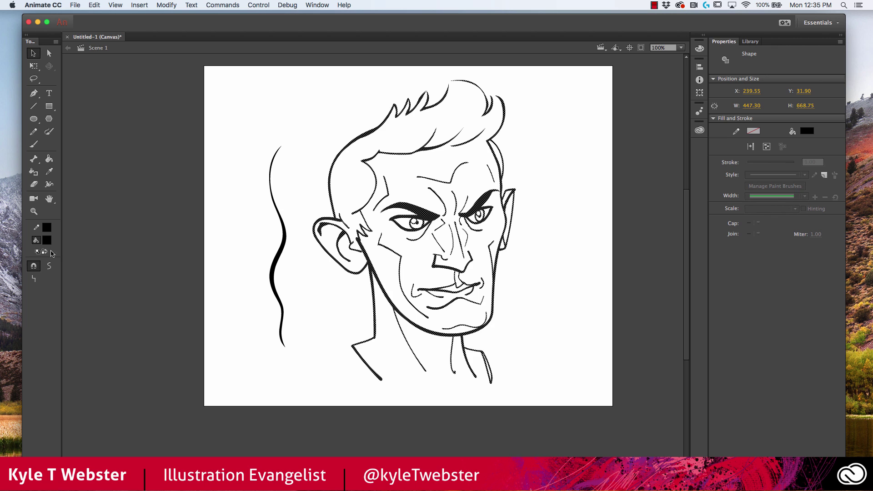
click(50, 268)
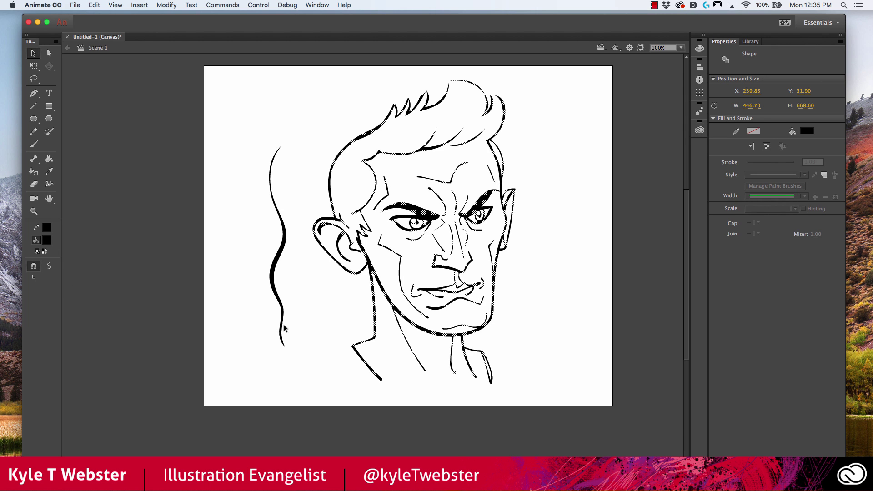
click(308, 313)
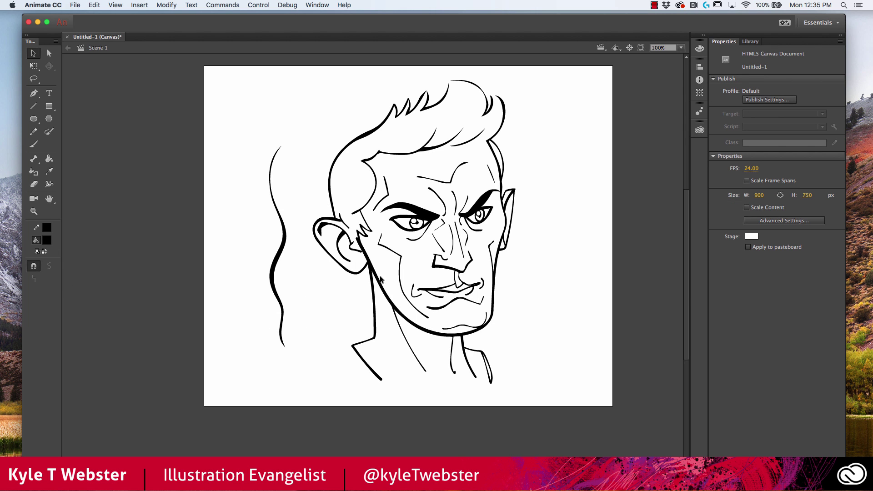
click(434, 248)
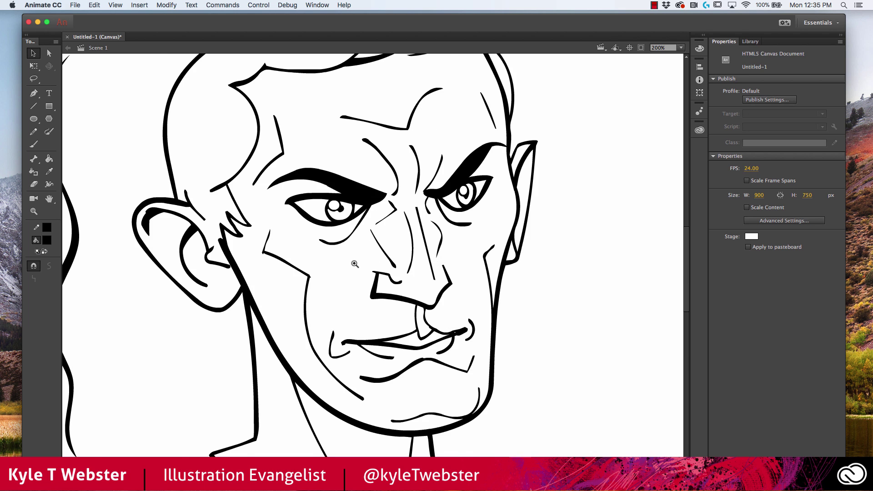
mouse_move(355, 272)
mouse_down()
mouse_move(335, 301)
mouse_move(356, 302)
mouse_move(361, 292)
mouse_up()
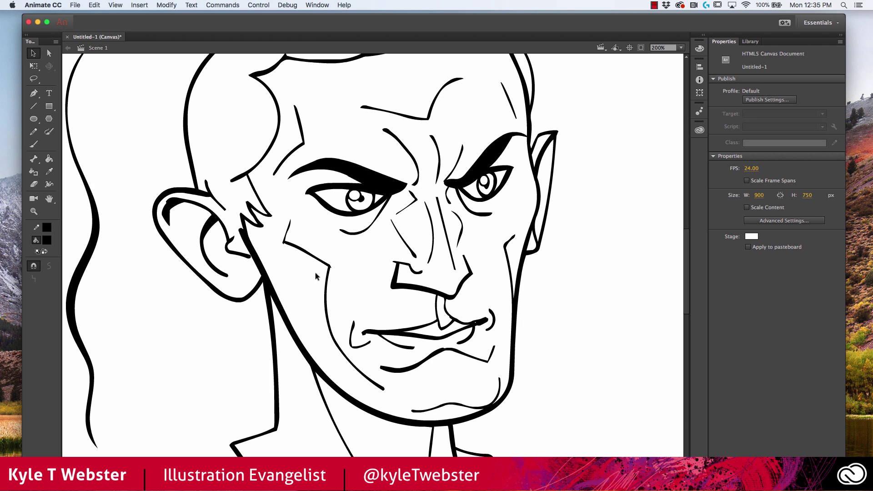
mouse_move(286, 296)
mouse_down()
mouse_move(301, 288)
mouse_move(308, 264)
mouse_up()
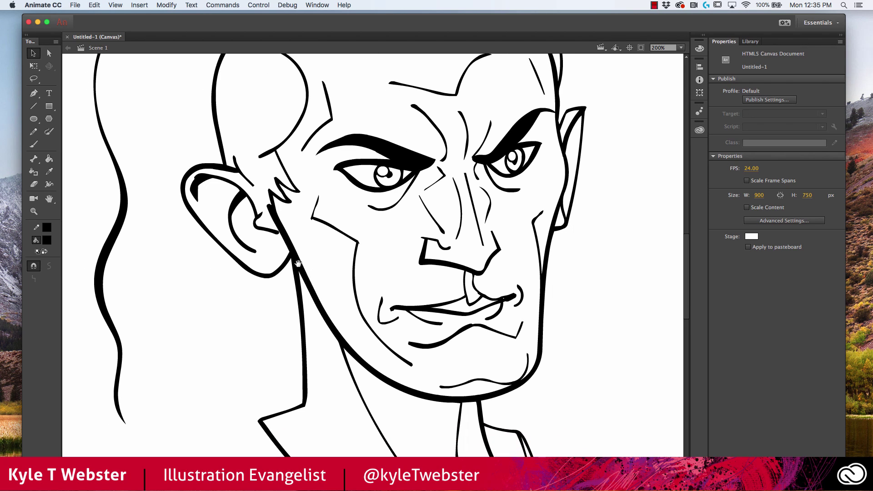
drag(341, 302, 336, 271)
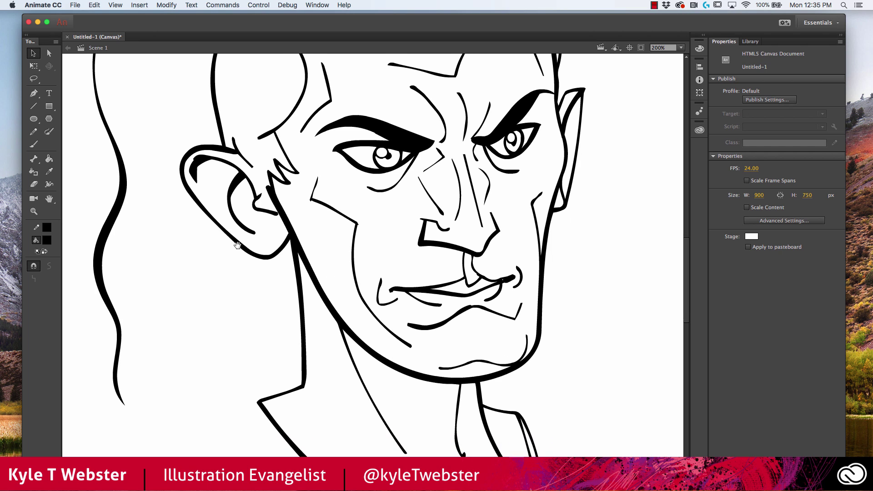
Select every stroke in the drawing and smooth it twice more.
key(super+a)
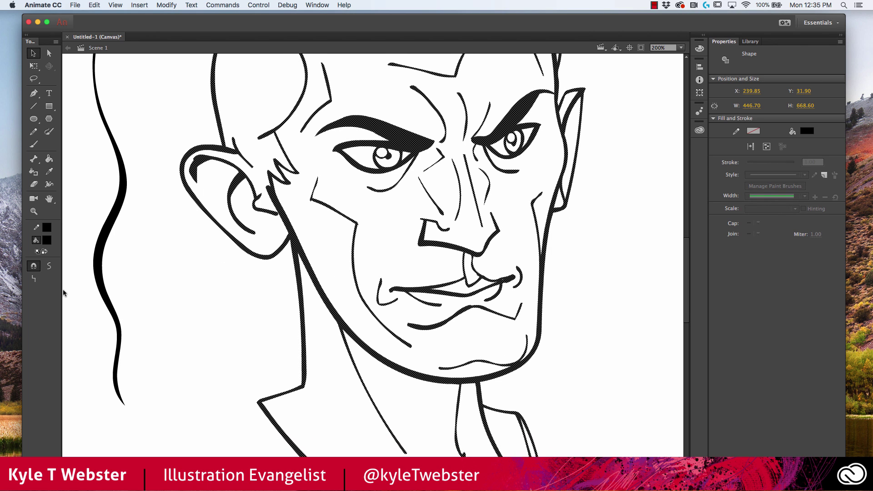
click(262, 314)
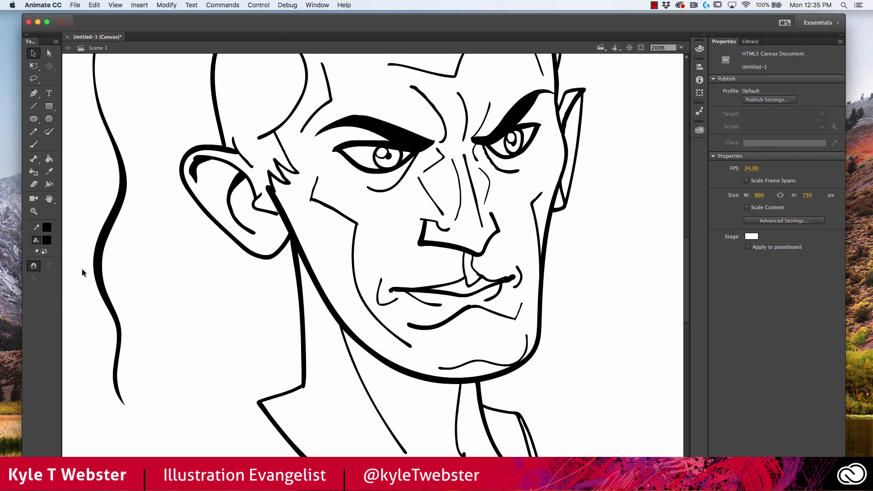
key(super+a)
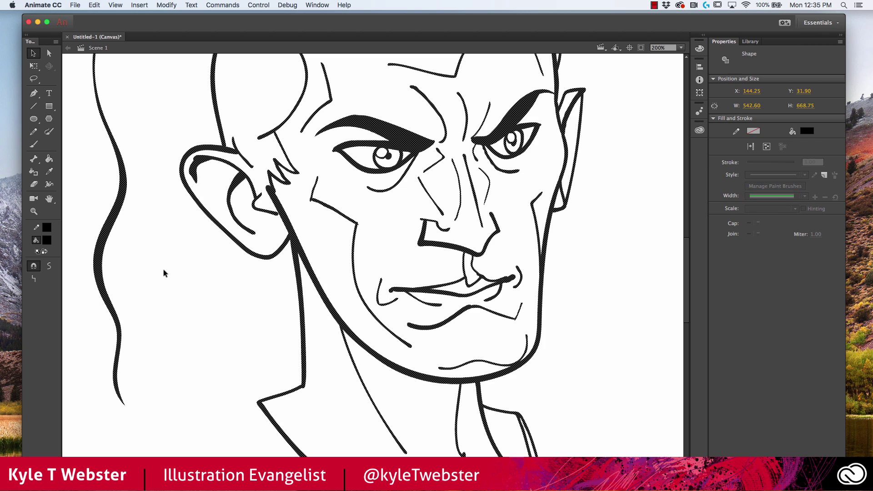
click(51, 268)
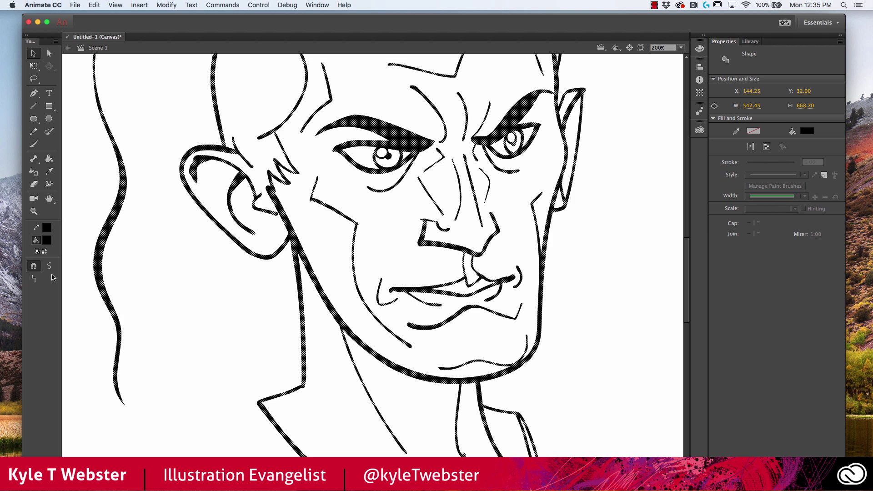
click(50, 268)
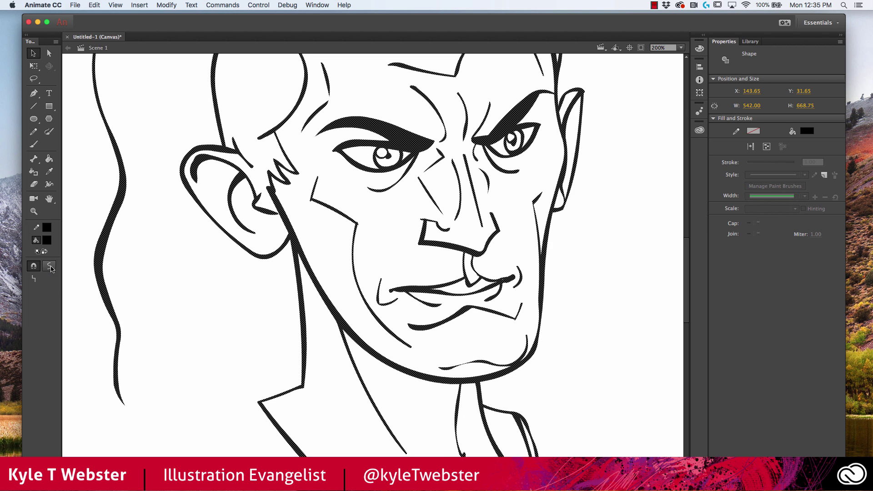
click(266, 279)
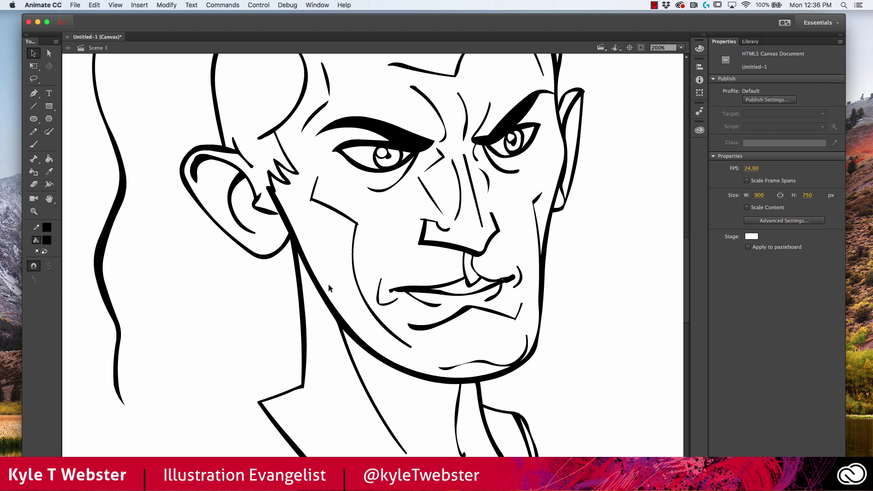
At full-stage view, delete the long stray line left of the head.
key(super+1)
click(255, 203)
key(Delete)
drag(273, 78, 531, 412)
Move the whole face drawing toward the left side of the stage.
click(268, 106)
key(super+a)
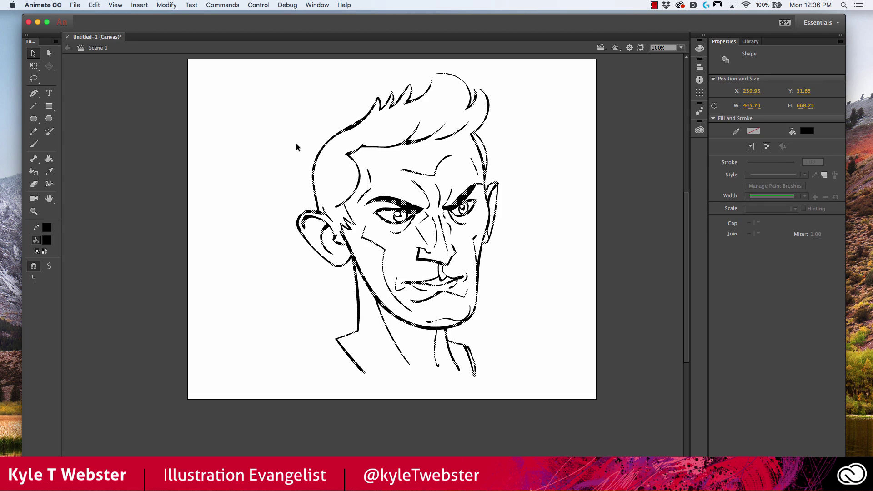
drag(482, 294, 372, 286)
click(445, 310)
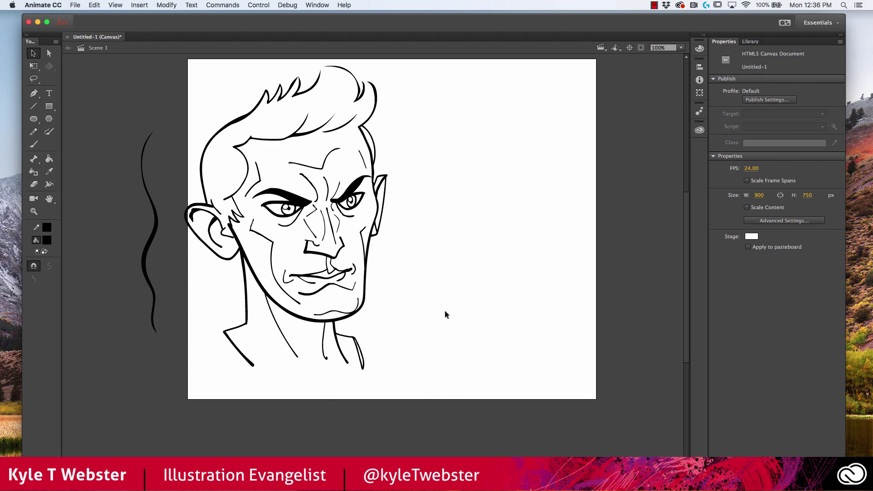
Paste a copy of the face and place it on the right half of the stage.
key(super+v)
drag(387, 187, 499, 139)
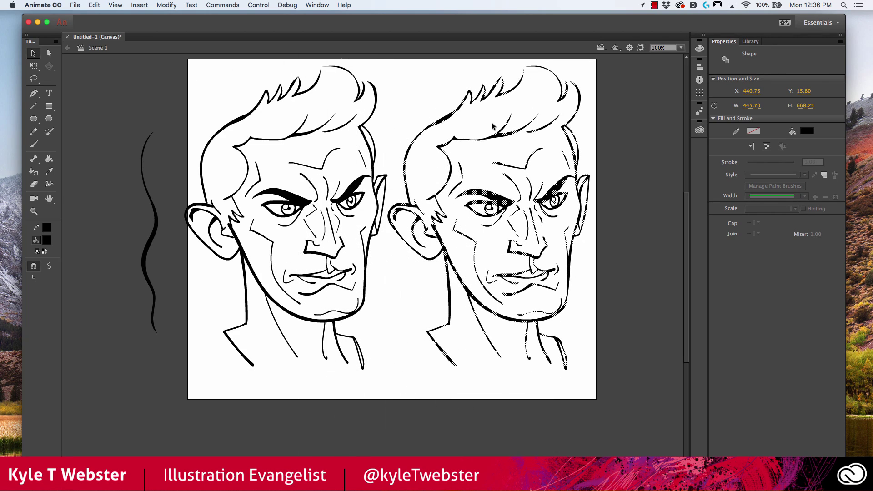
click(131, 302)
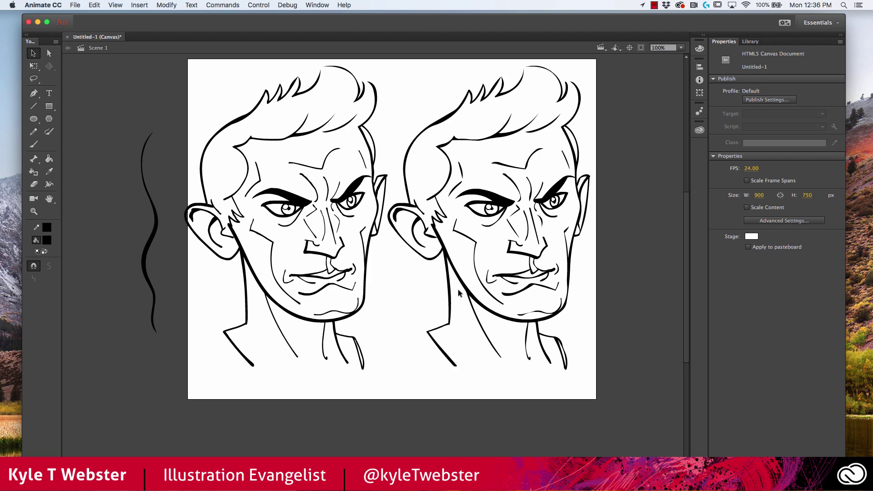